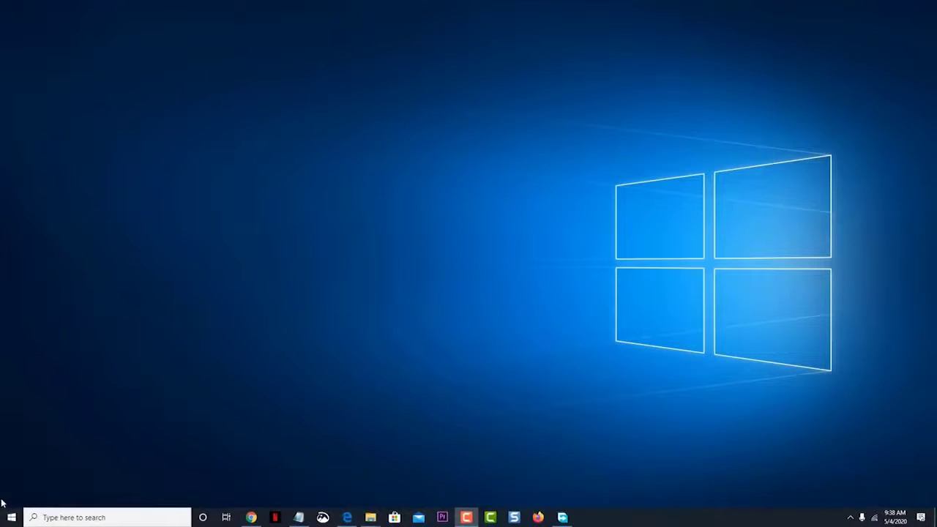
Launch Skype from the installed apps and open its settings
{"action": "left_click", "coordinate": [12, 518]}
{"action": "scroll", "coordinate": [95, 308], "scroll_direction": "down", "scroll_amount": 3}
{"action": "scroll", "coordinate": [111, 371], "scroll_direction": "down", "scroll_amount": 10}
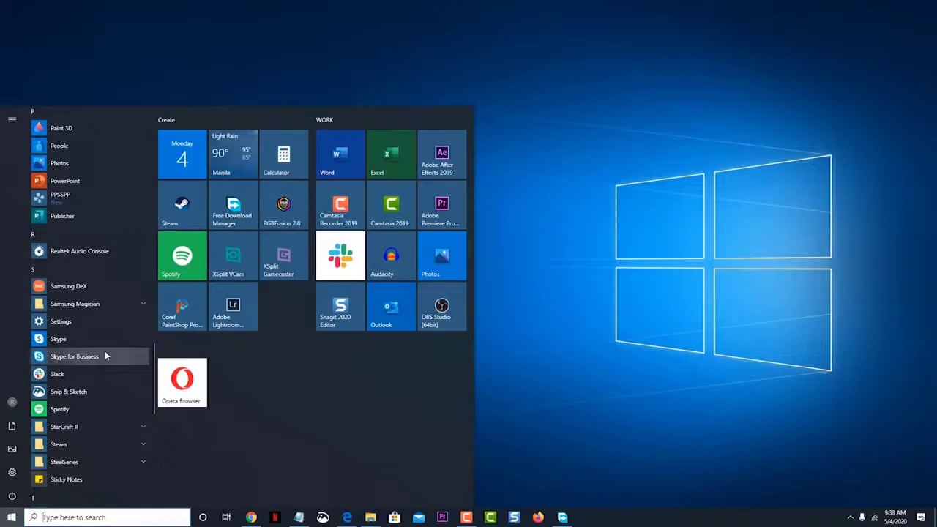
{"action": "left_click", "coordinate": [104, 339]}
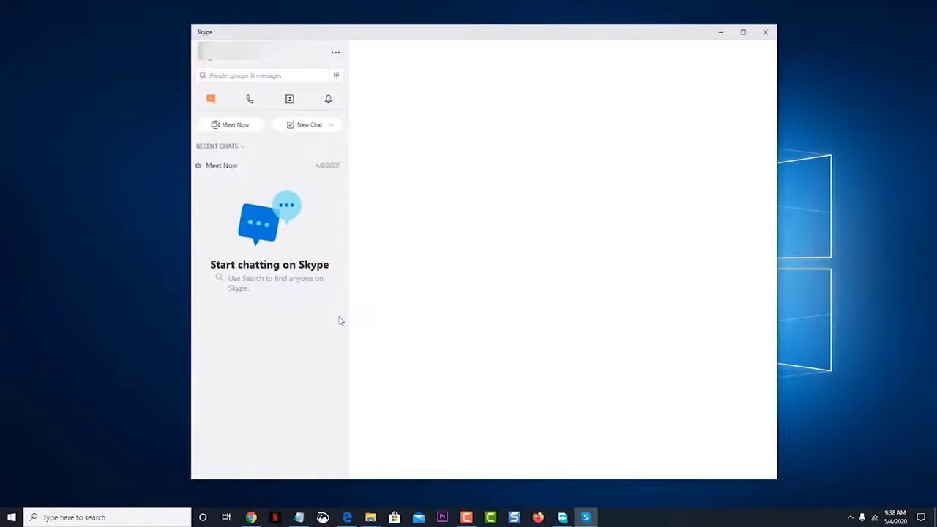
{"action": "left_click", "coordinate": [337, 53]}
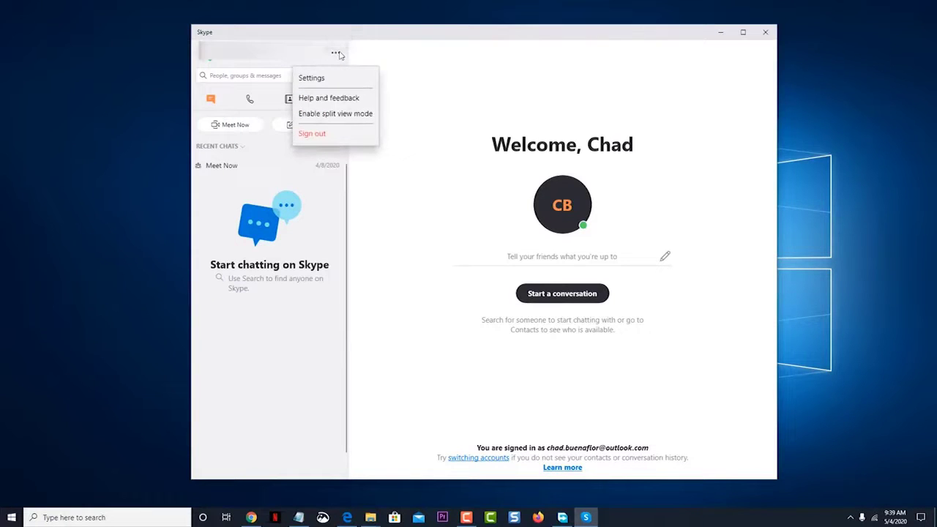
{"action": "left_click", "coordinate": [335, 77]}
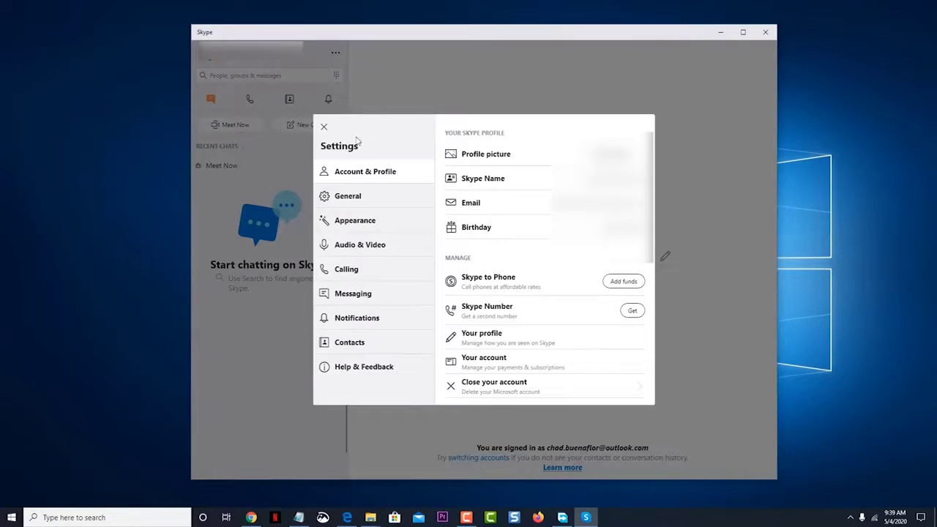
Look through Skype's Notifications, Calling, General and Appearance settings
{"action": "left_click", "coordinate": [357, 320]}
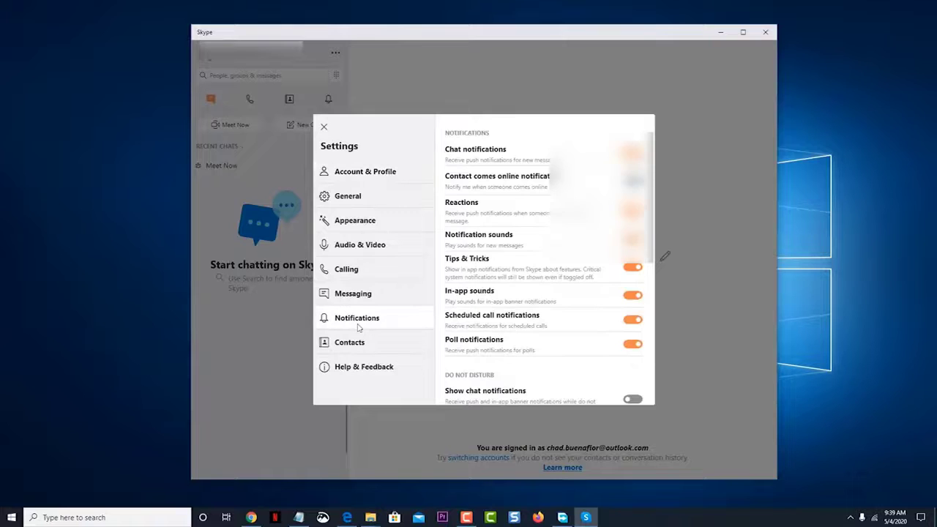
{"action": "left_click", "coordinate": [355, 272]}
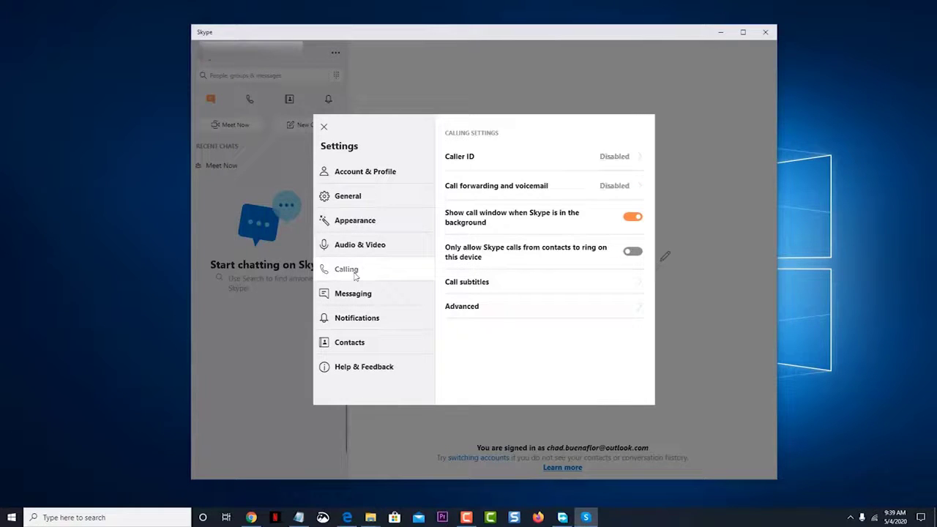
{"action": "left_click", "coordinate": [328, 197]}
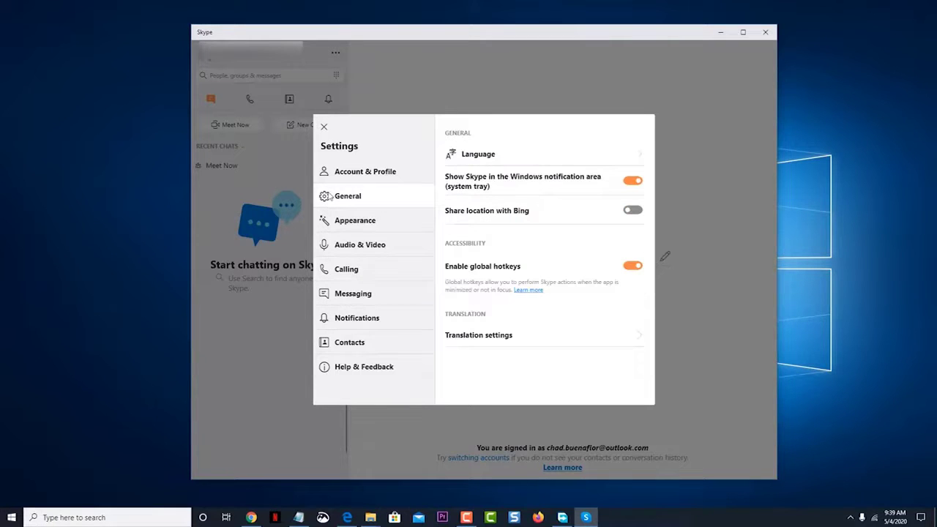
{"action": "left_click", "coordinate": [339, 227]}
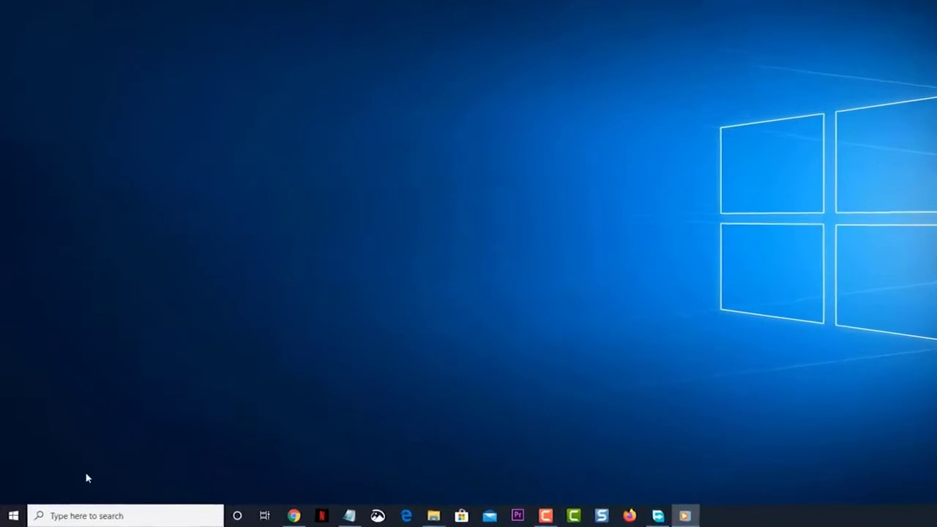
Launch Skype and open the Audio & Video section of its settings
{"action": "left_click", "coordinate": [13, 516]}
{"action": "scroll", "coordinate": [86, 362], "scroll_direction": "down", "scroll_amount": 20}
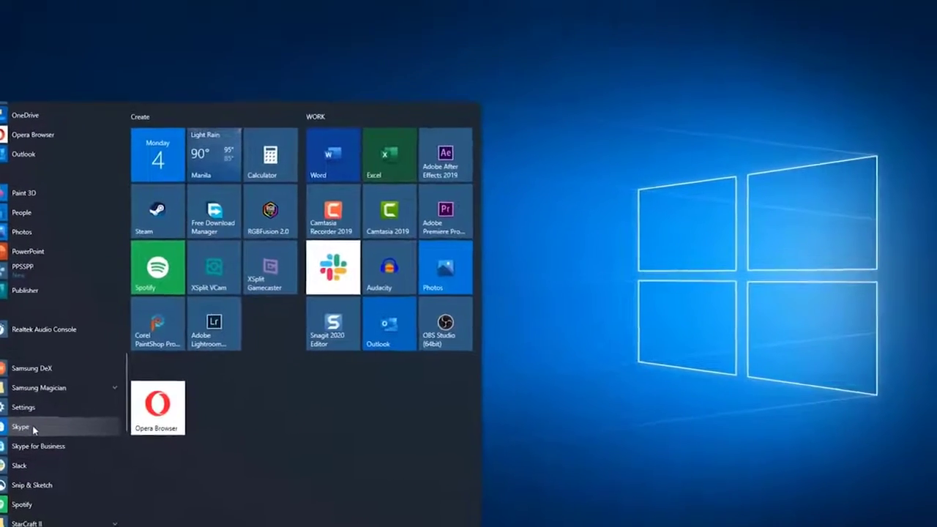
{"action": "left_click", "coordinate": [33, 429]}
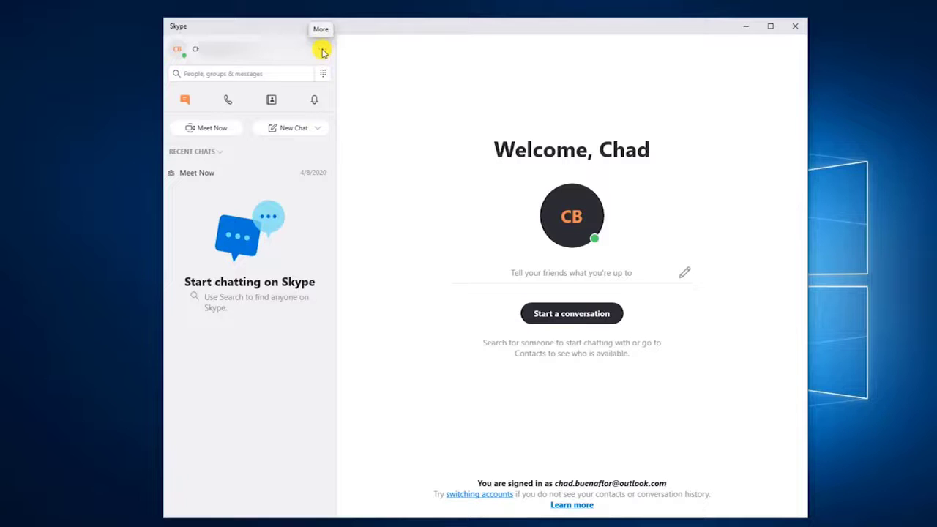
{"action": "left_click", "coordinate": [322, 50]}
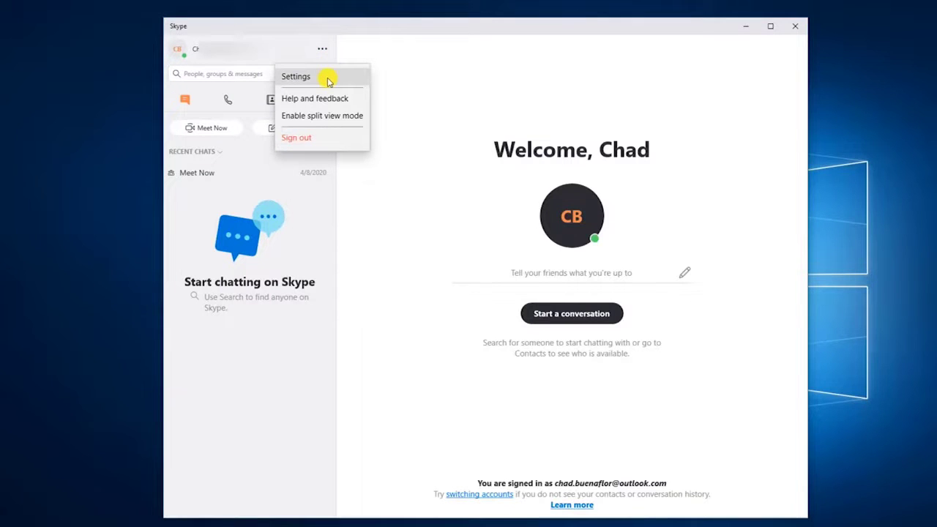
{"action": "left_click", "coordinate": [310, 77]}
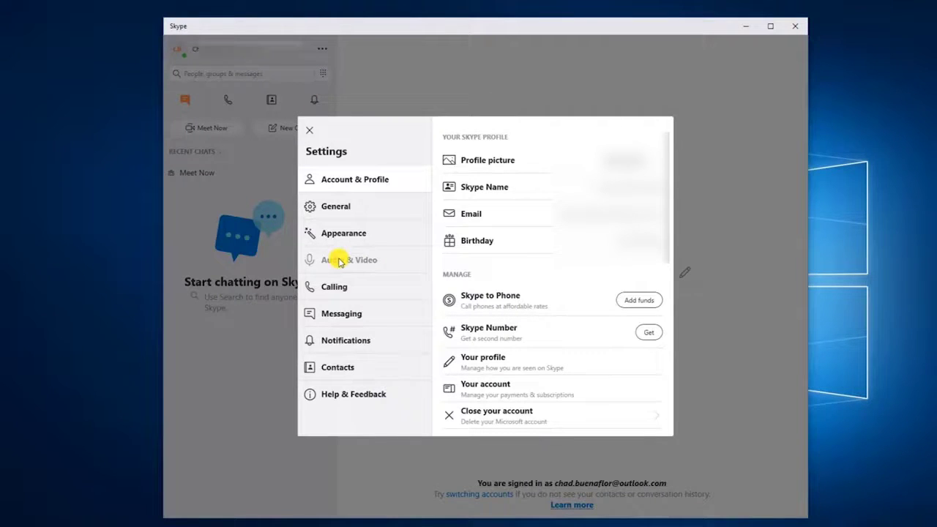
{"action": "left_click", "coordinate": [338, 262]}
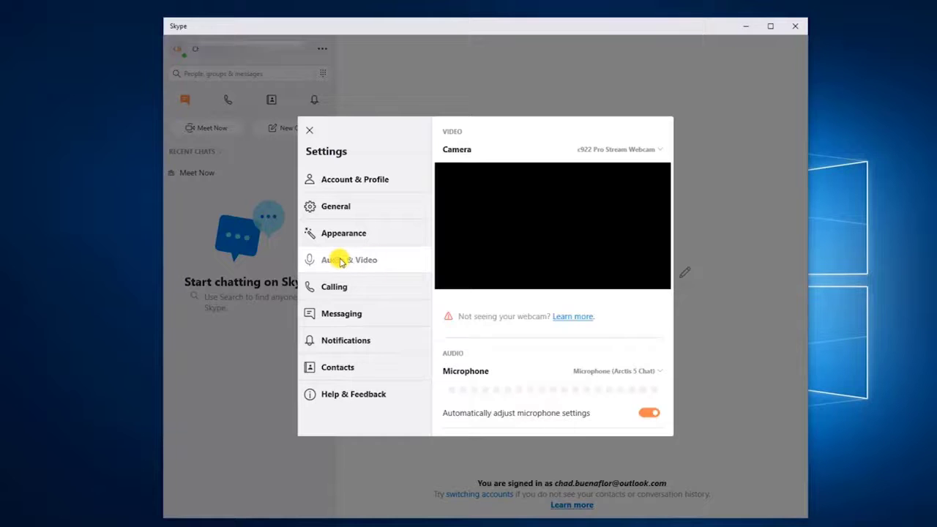
Choose Microphone (Arctis 5 Chat) as Skype's microphone
{"action": "scroll", "coordinate": [644, 349], "scroll_direction": "down", "scroll_amount": 3}
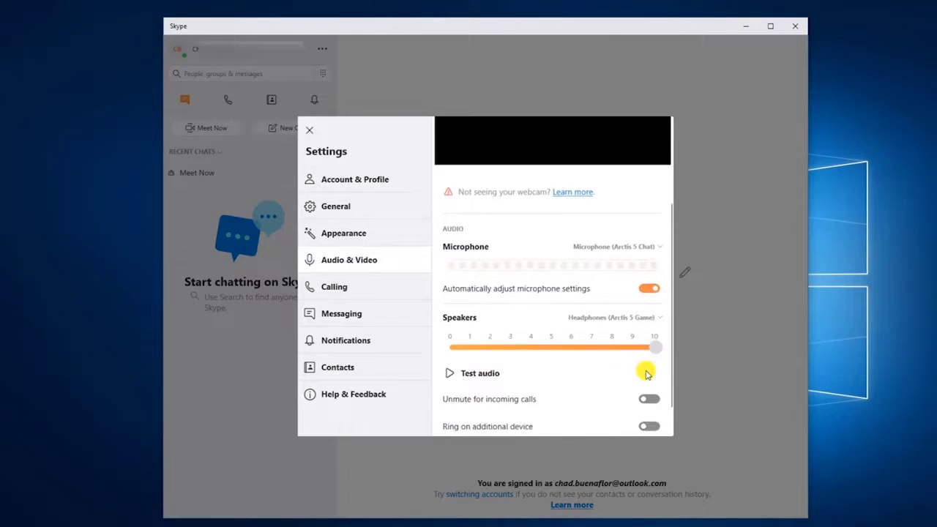
{"action": "left_click", "coordinate": [649, 229]}
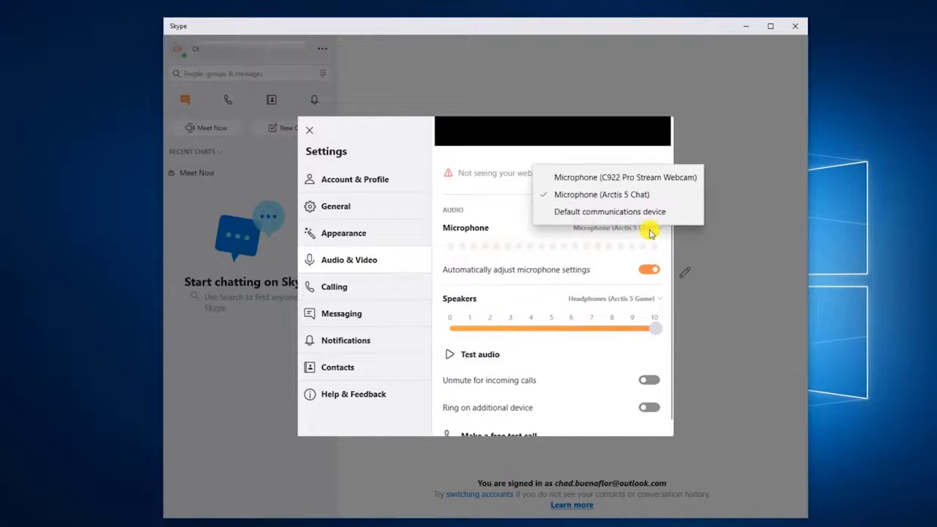
{"action": "left_click", "coordinate": [646, 192]}
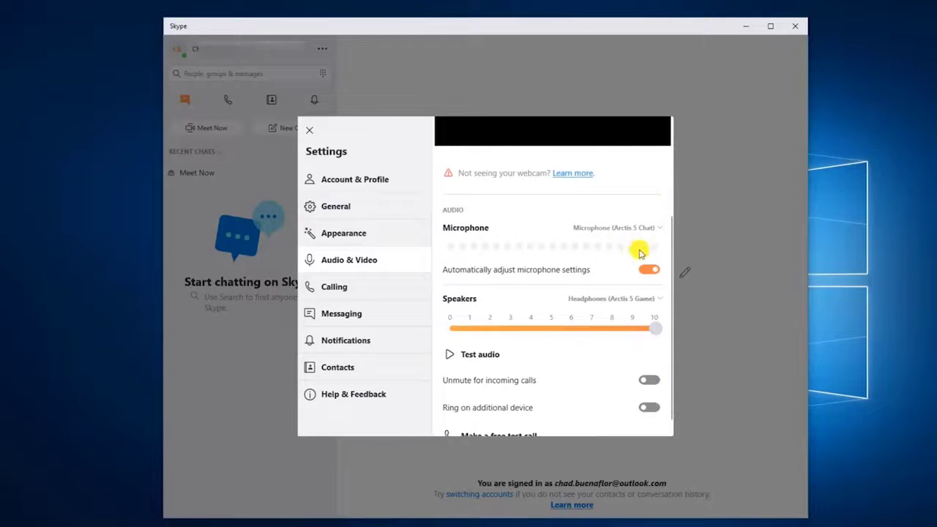
Choose Headphones (Arctis 5 Game) as Skype's speakers and make a free test call
{"action": "scroll", "coordinate": [633, 354], "scroll_direction": "down", "scroll_amount": 1}
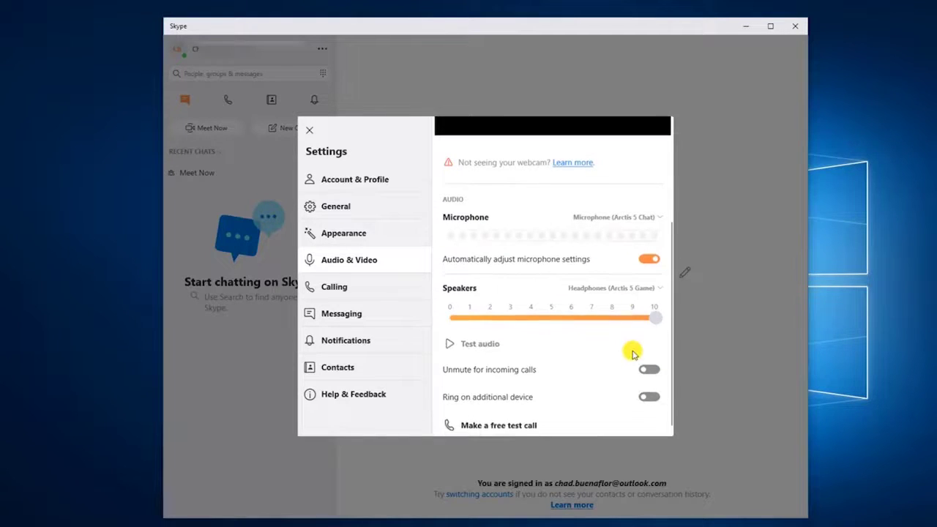
{"action": "left_click", "coordinate": [645, 287]}
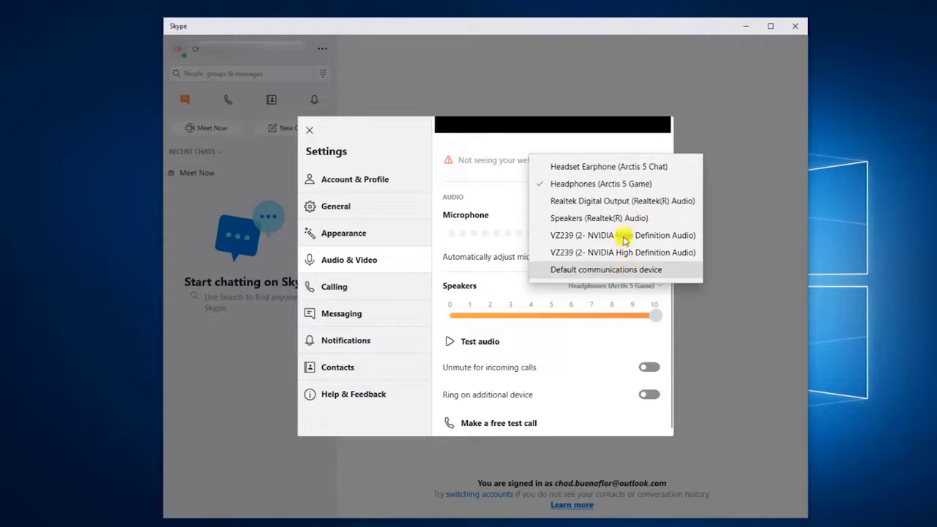
{"action": "left_click", "coordinate": [617, 183]}
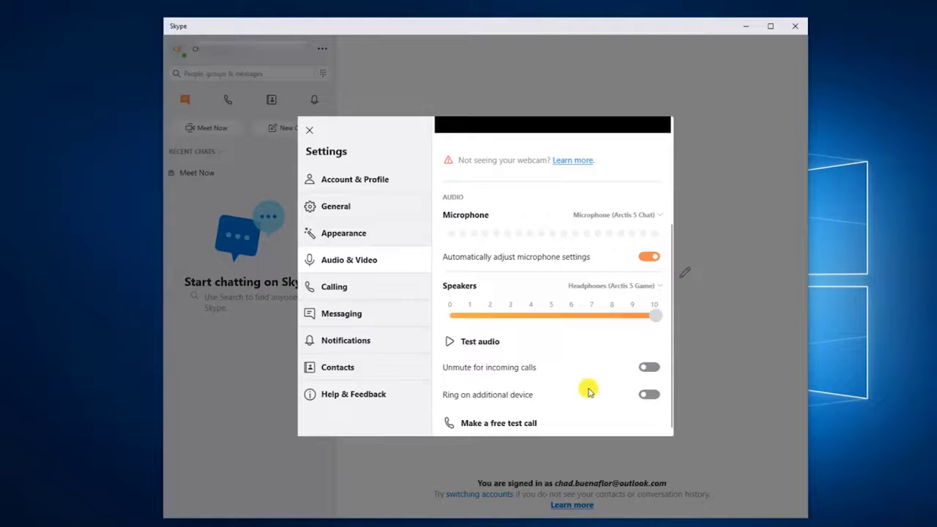
{"action": "left_click", "coordinate": [510, 424]}
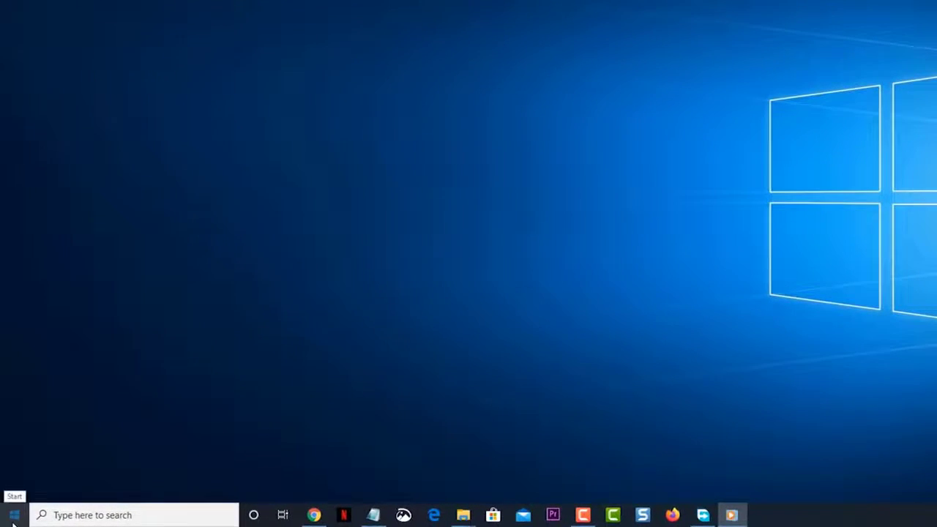
Open the microphone privacy page in Windows Settings
{"action": "left_click", "coordinate": [13, 515]}
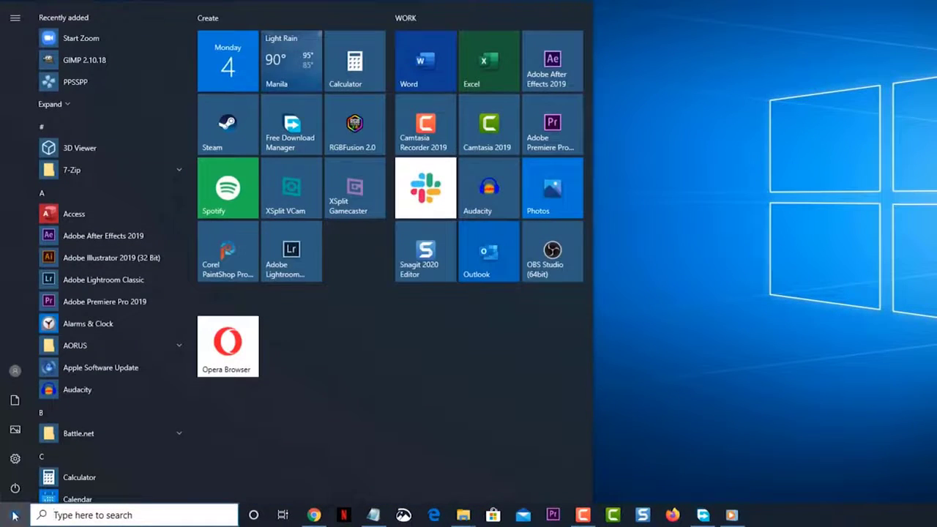
{"action": "left_click", "coordinate": [14, 458]}
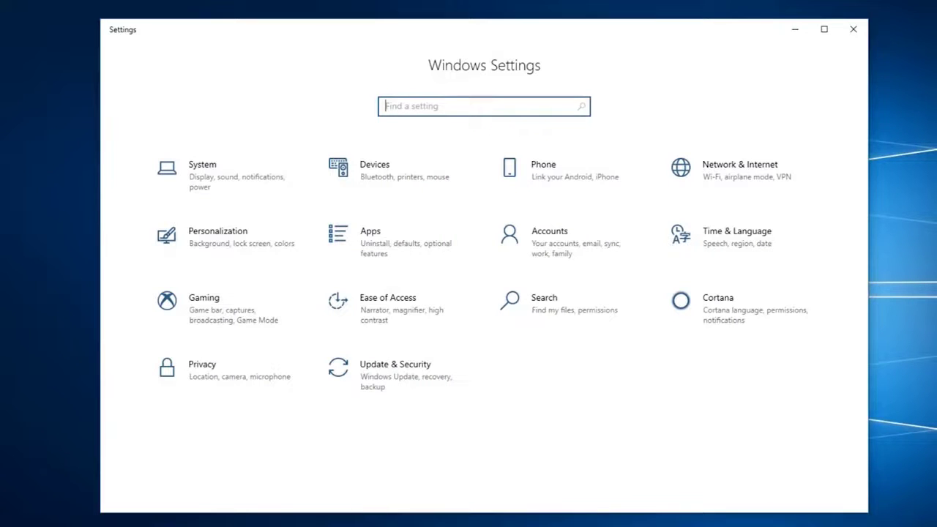
{"action": "left_click", "coordinate": [178, 380]}
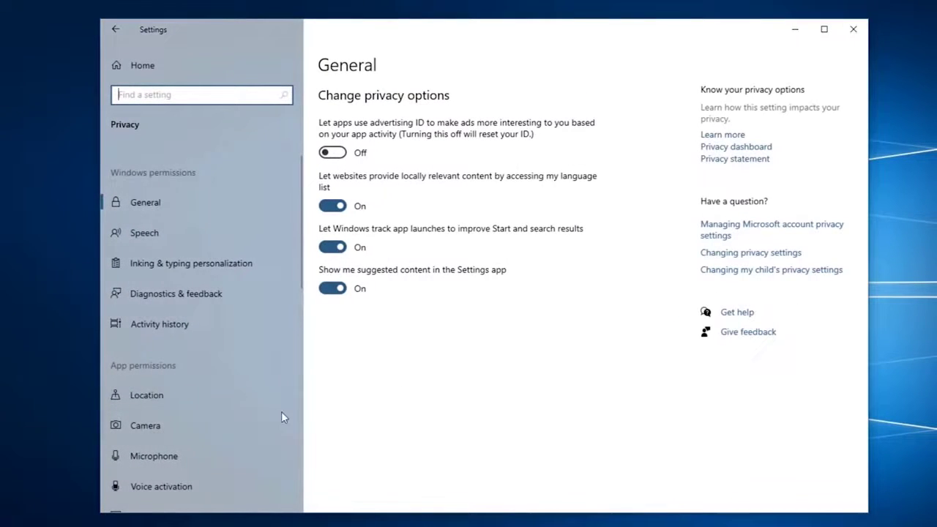
{"action": "scroll", "coordinate": [281, 417], "scroll_direction": "down", "scroll_amount": 1}
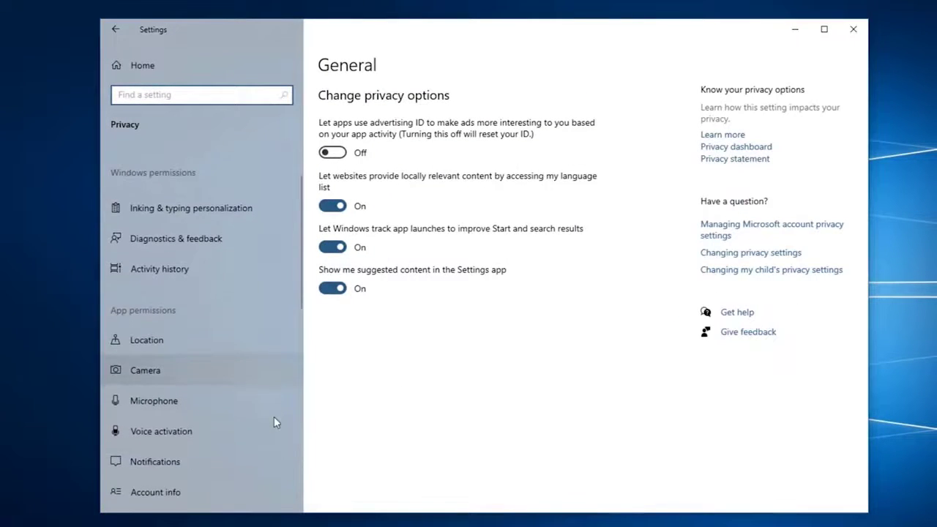
{"action": "left_click", "coordinate": [141, 398]}
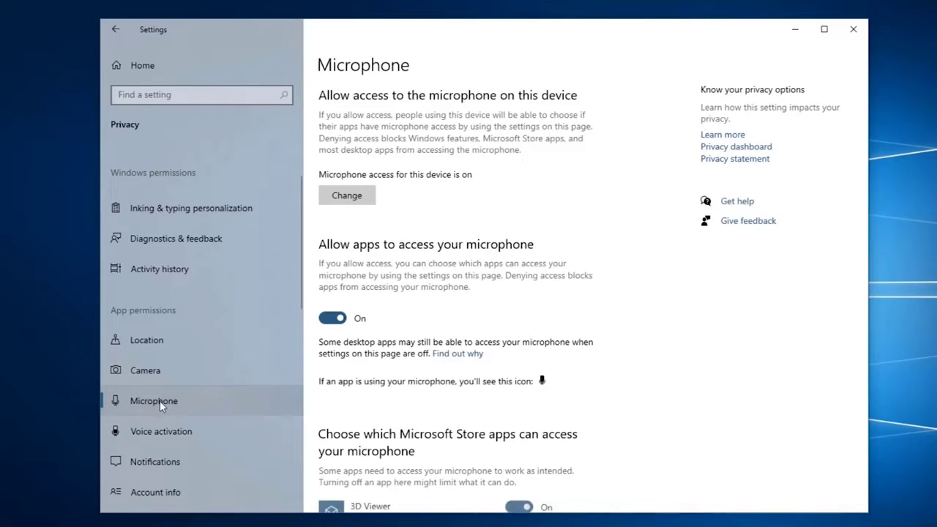
Toggle app access to the microphone off and back on, and go through the Microsoft Store app permissions
{"action": "scroll", "coordinate": [513, 285], "scroll_direction": "down", "scroll_amount": 1}
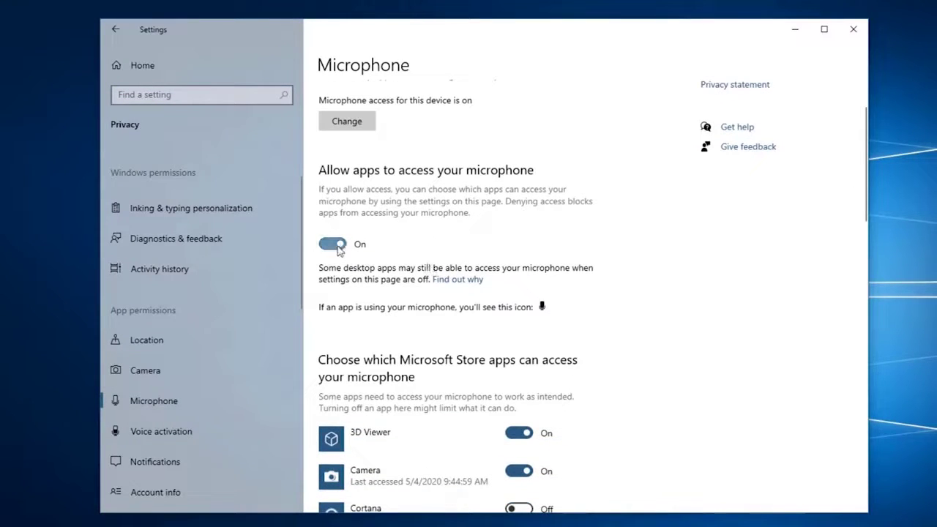
{"action": "left_click", "coordinate": [333, 245]}
{"action": "left_click", "coordinate": [334, 244]}
{"action": "scroll", "coordinate": [578, 405], "scroll_direction": "down", "scroll_amount": 6}
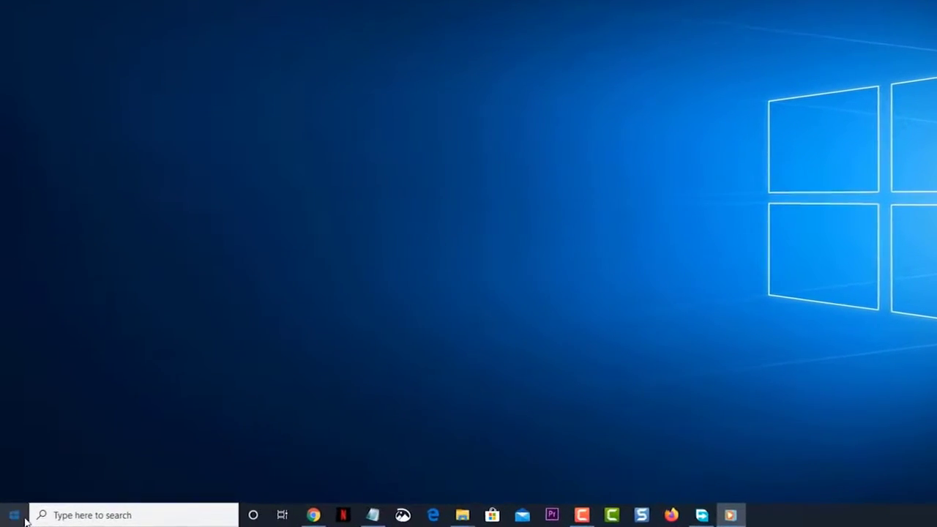
Open the Troubleshoot page under Update & Security in Windows Settings
{"action": "left_click", "coordinate": [12, 518]}
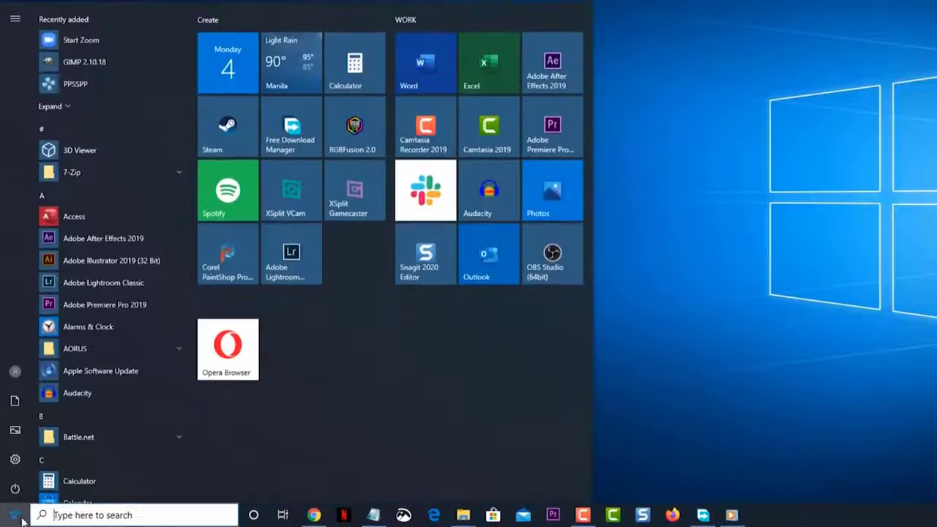
{"action": "left_click", "coordinate": [15, 458]}
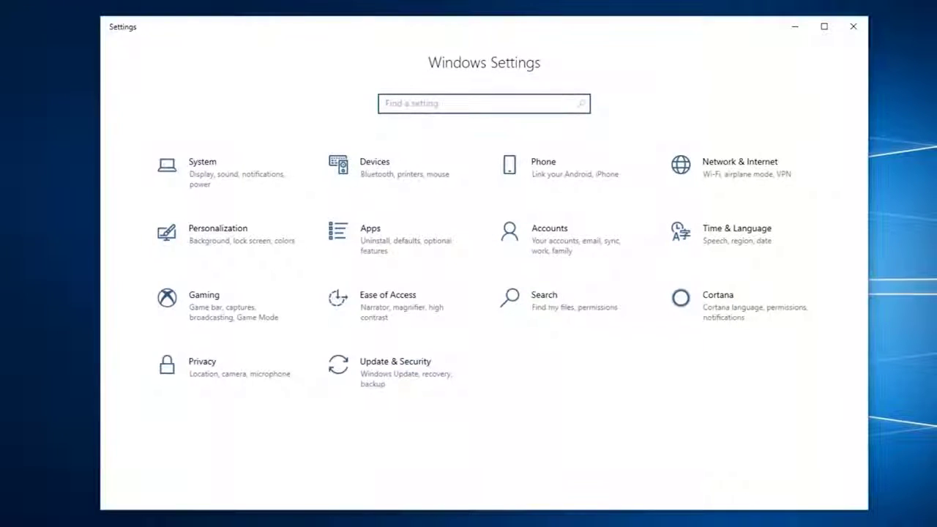
{"action": "left_click", "coordinate": [381, 375]}
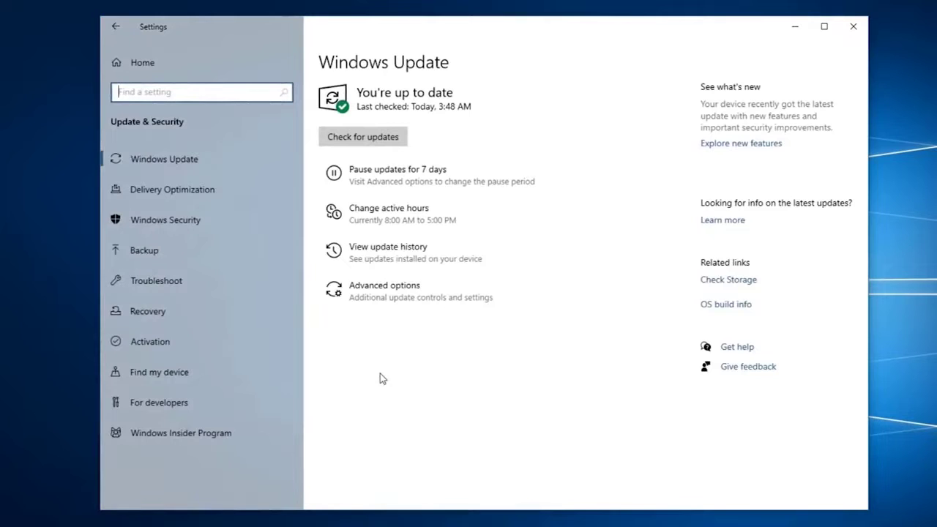
{"action": "left_click", "coordinate": [177, 280]}
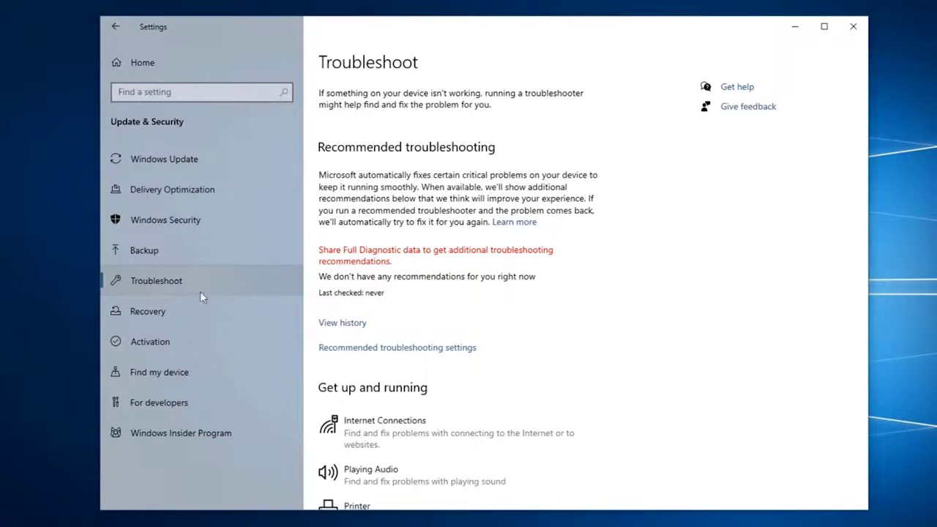
Start the Playing Audio troubleshooter and close it while it is detecting problems
{"action": "scroll", "coordinate": [588, 408], "scroll_direction": "down", "scroll_amount": 4}
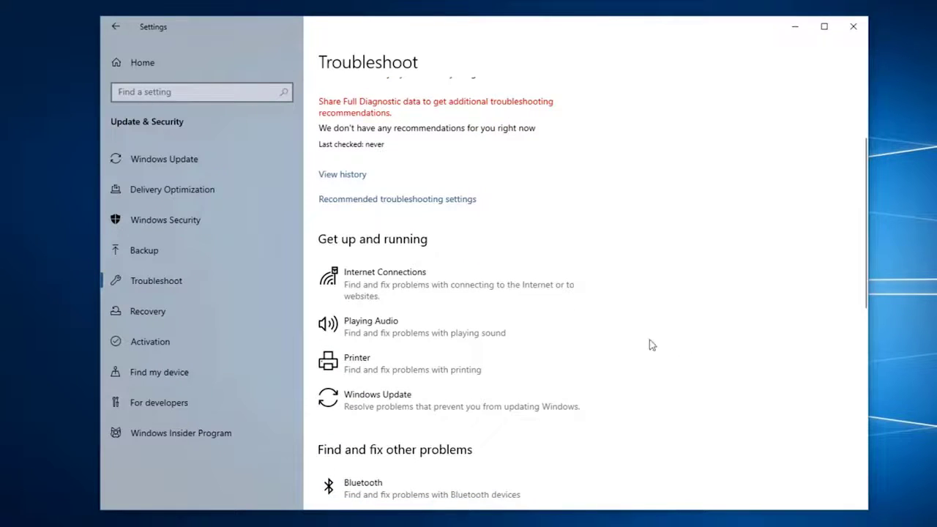
{"action": "left_click", "coordinate": [467, 331]}
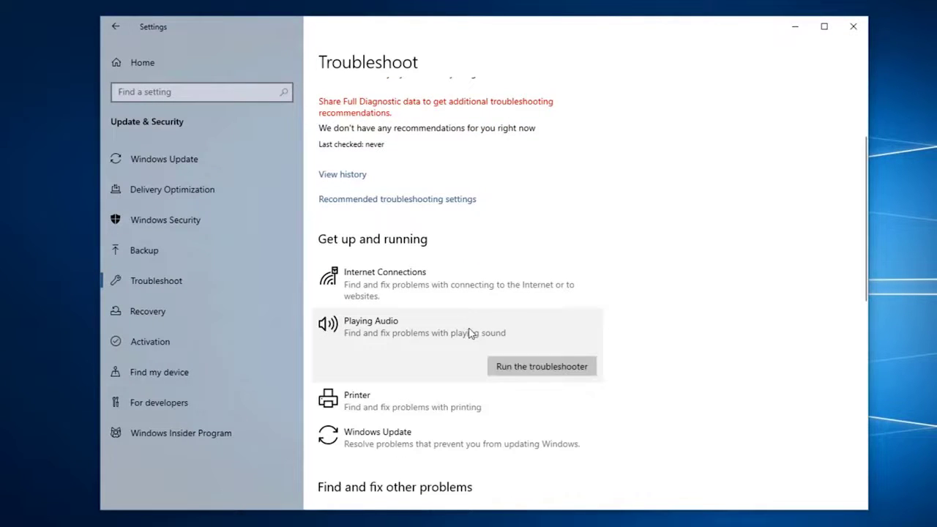
{"action": "left_click", "coordinate": [540, 368]}
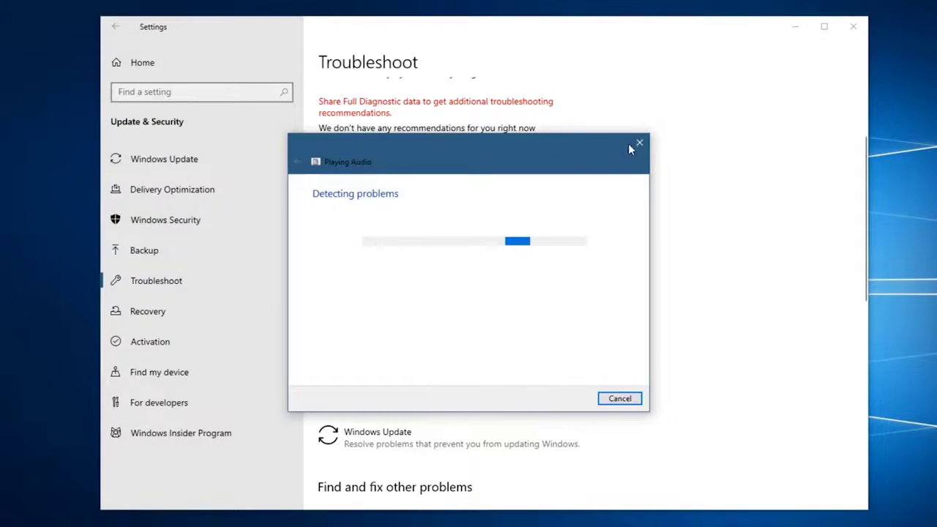
{"action": "left_click", "coordinate": [631, 145]}
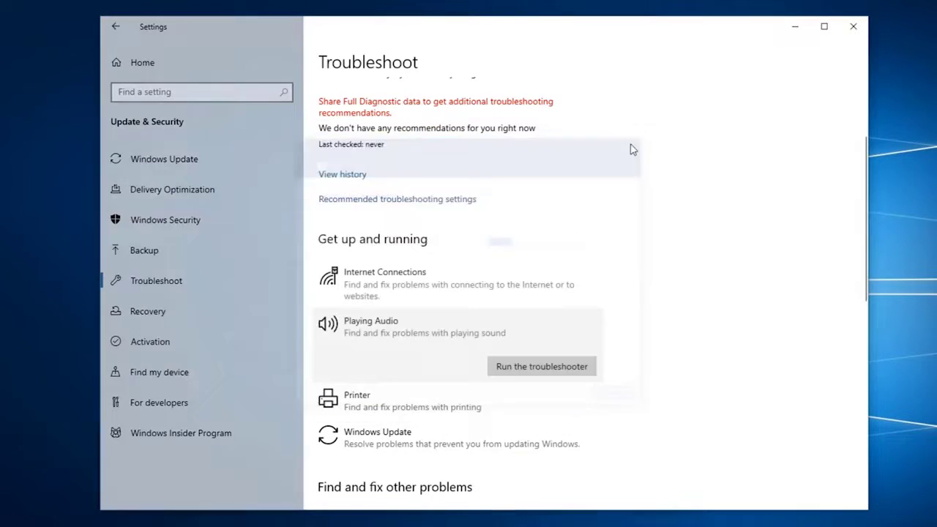
Run the Recording Audio troubleshooter from the other problems section
{"action": "scroll", "coordinate": [674, 349], "scroll_direction": "down", "scroll_amount": 4}
{"action": "scroll", "coordinate": [673, 349], "scroll_direction": "down", "scroll_amount": 2}
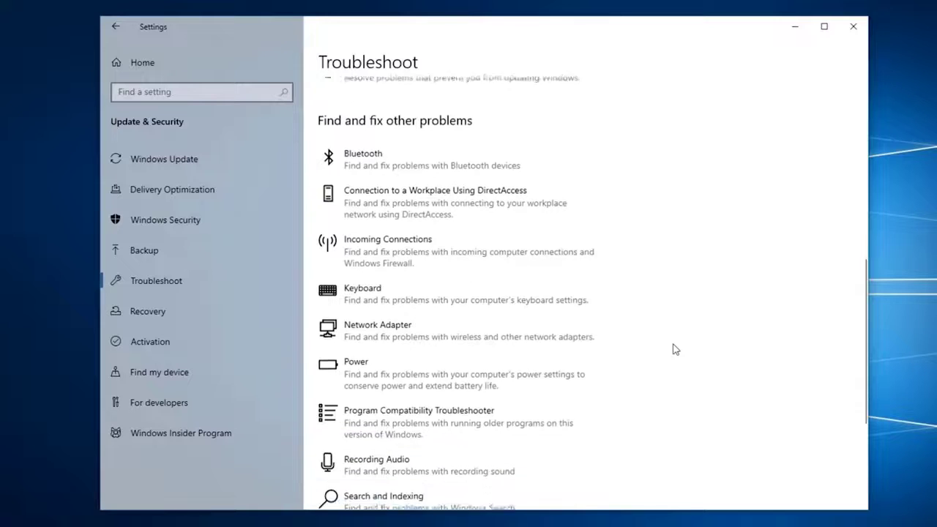
{"action": "left_click", "coordinate": [421, 386]}
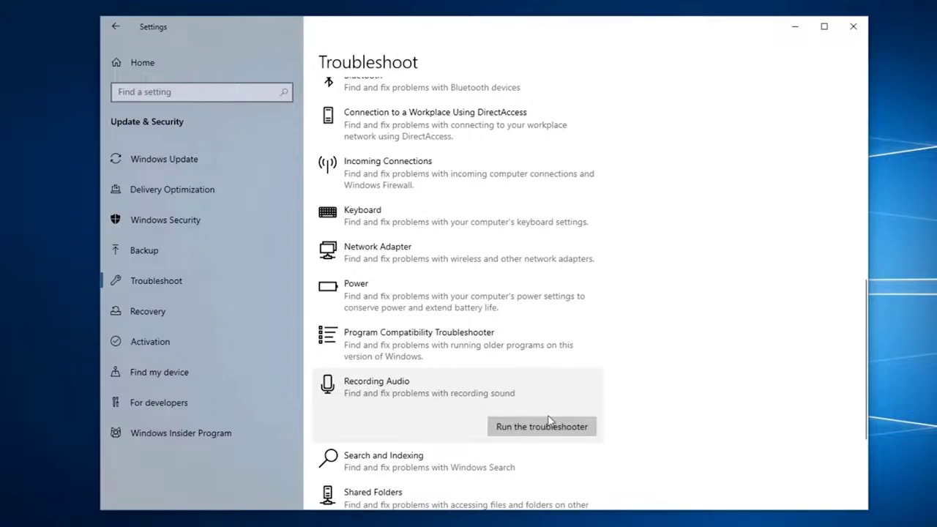
{"action": "left_click", "coordinate": [554, 430]}
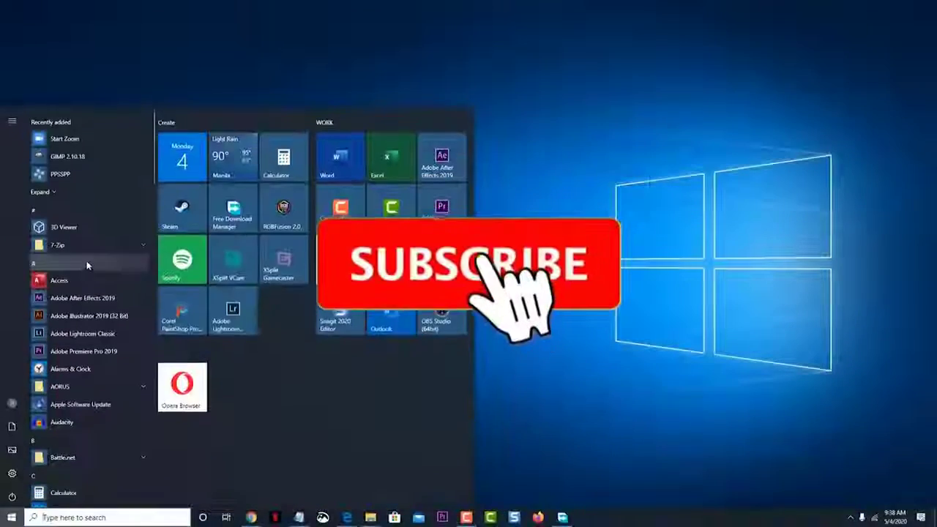
Launch Skype from the list of installed apps
{"action": "scroll", "coordinate": [110, 371], "scroll_direction": "down", "scroll_amount": 10}
{"action": "scroll", "coordinate": [111, 371], "scroll_direction": "down", "scroll_amount": 10}
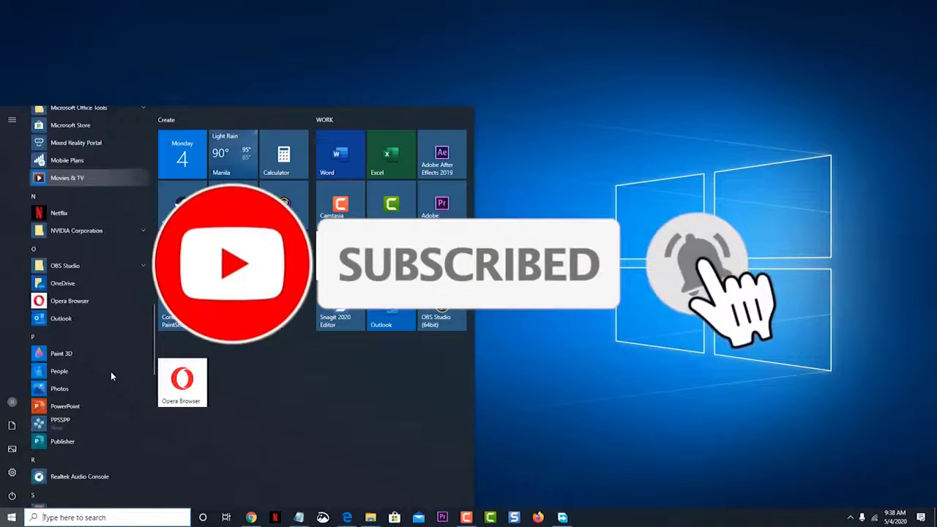
{"action": "left_click", "coordinate": [103, 340]}
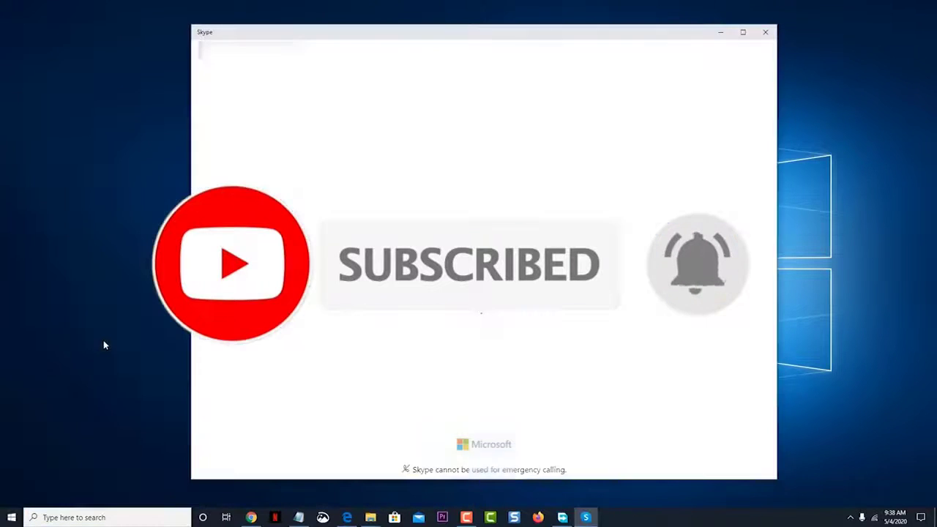